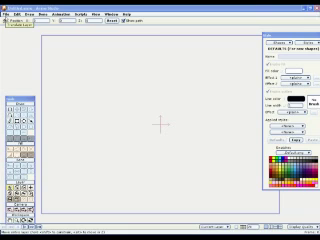
# Step: Open the saved cartoon mouth character file and close the Style palette
pyautogui.click(5, 14)
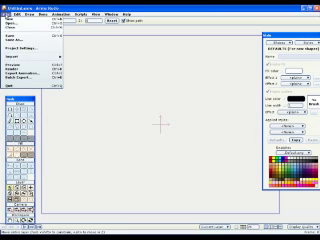
pyautogui.click(9, 26)
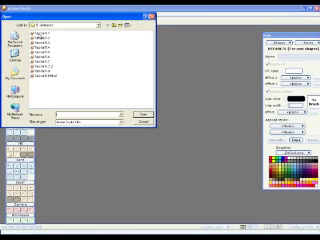
pyautogui.doubleClick(40, 37)
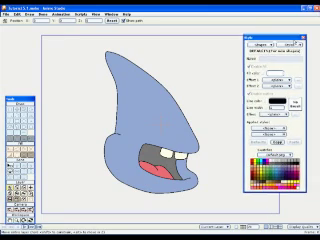
pyautogui.click(303, 40)
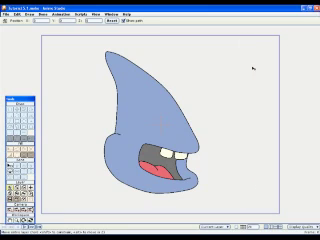
# Step: Show the Layers panel and preview the first few mouth shape sub-layers
pyautogui.click(112, 14)
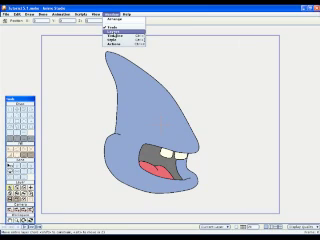
pyautogui.click(115, 31)
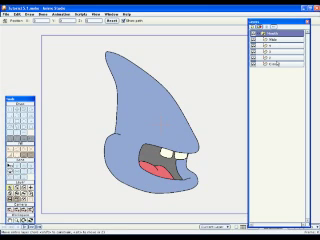
pyautogui.click(276, 64)
pyautogui.click(276, 58)
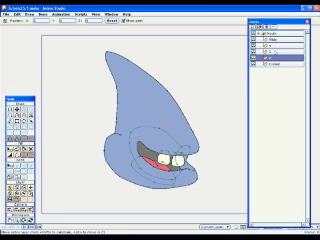
pyautogui.click(274, 51)
pyautogui.click(274, 39)
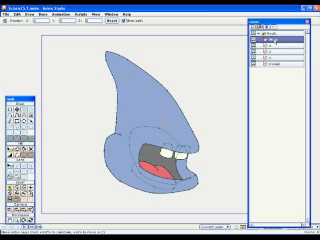
# Step: Preview the toothy and wider open-mouth shapes, stepping up through them with arrow keys
pyautogui.click(272, 64)
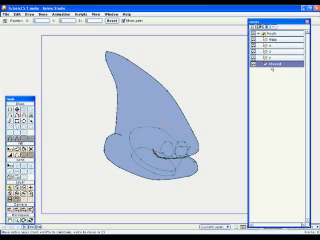
pyautogui.click(270, 58)
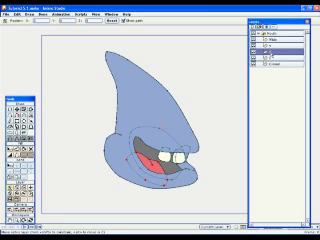
pyautogui.click(272, 45)
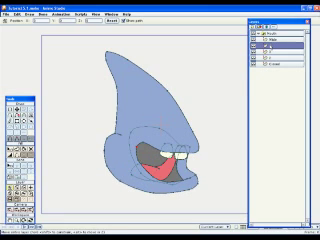
pyautogui.click(272, 40)
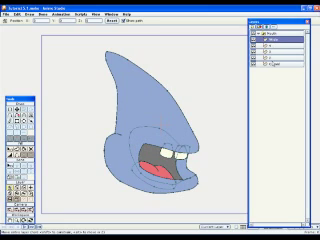
pyautogui.click(271, 64)
pyautogui.press('Up')
pyautogui.press('Up')
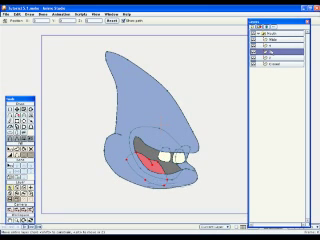
pyautogui.press('Up')
pyautogui.press('Up')
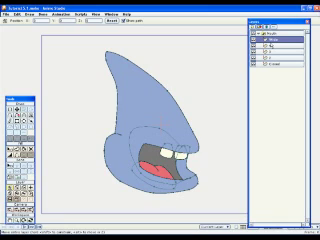
# Step: Import the speech sound file through Animation > Import Soundtrack
pyautogui.click(62, 14)
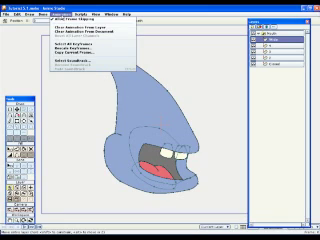
pyautogui.click(62, 14)
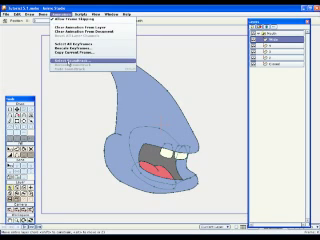
pyautogui.click(68, 61)
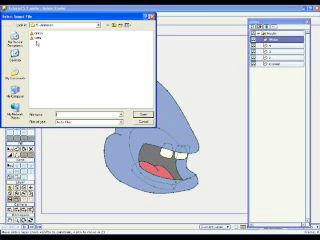
pyautogui.click(39, 33)
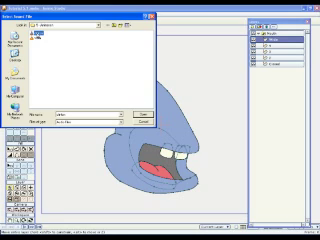
pyautogui.click(136, 115)
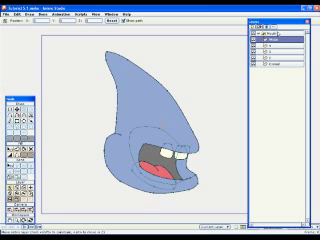
# Step: Set the speech audio file as Switch Data in the mouth switch layer's settings
pyautogui.click(270, 33)
pyautogui.doubleClick(270, 33)
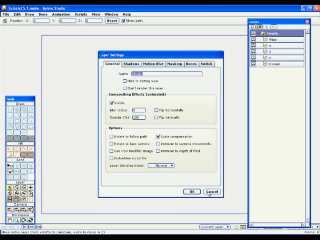
pyautogui.click(207, 191)
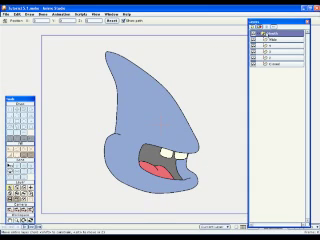
pyautogui.doubleClick(272, 33)
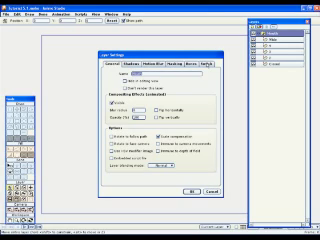
pyautogui.click(206, 62)
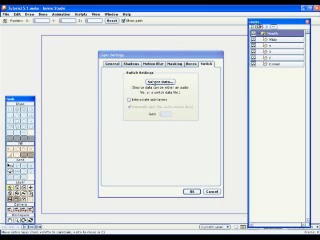
pyautogui.click(154, 82)
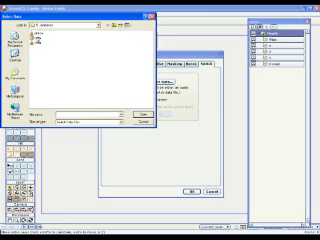
pyautogui.press('Escape')
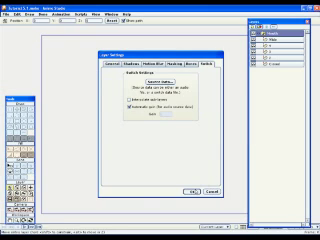
pyautogui.click(191, 191)
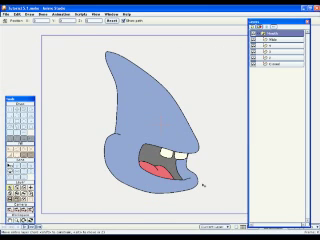